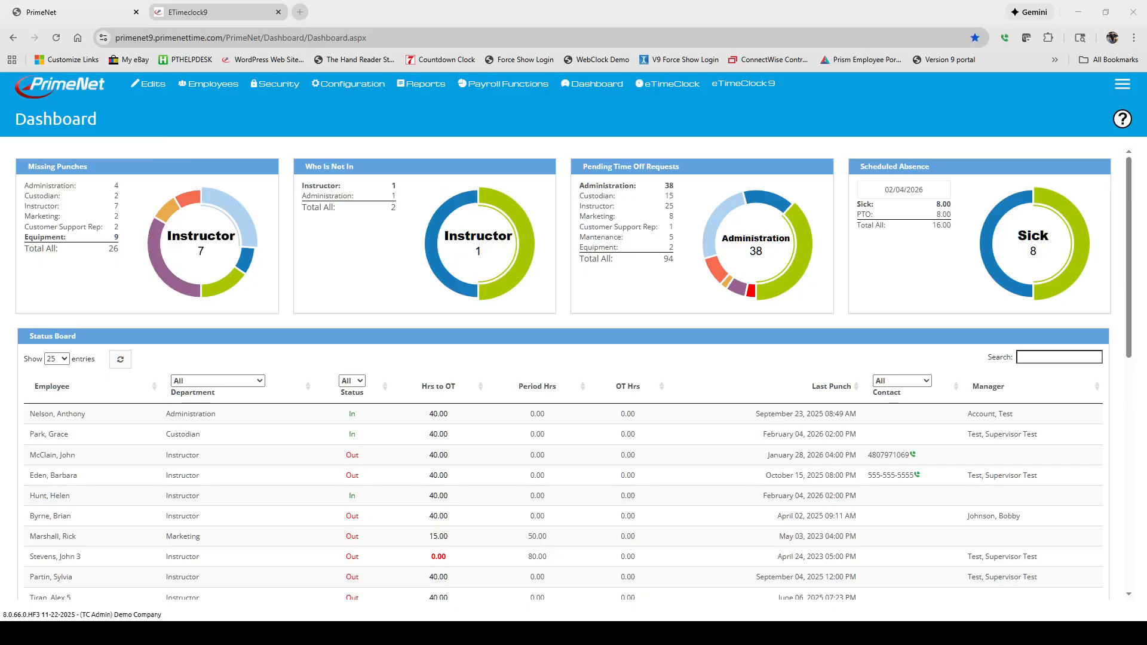
Step: Open the Approvals page and sign off the second timecard in the list
left_click(148, 84)
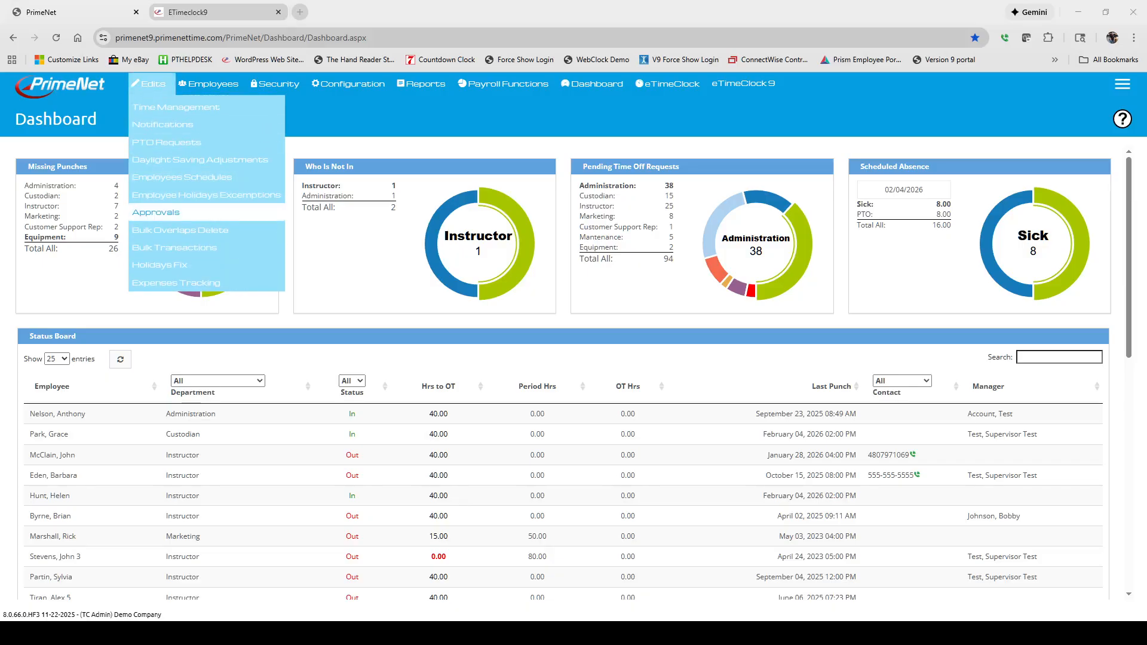
left_click(158, 214)
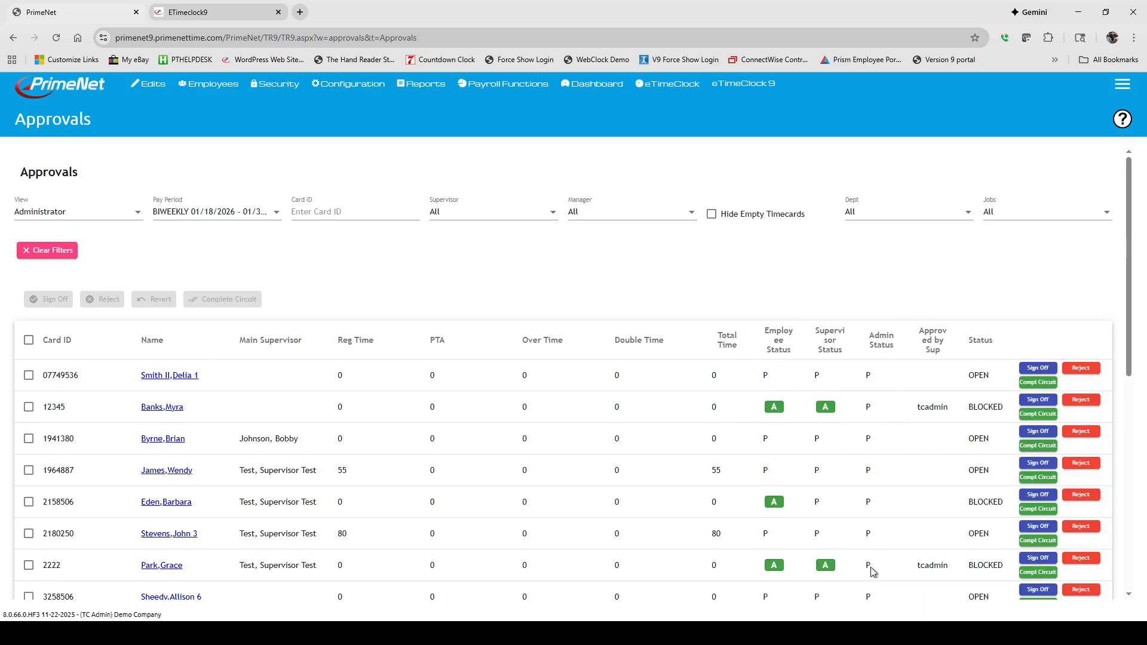
left_click(1038, 400)
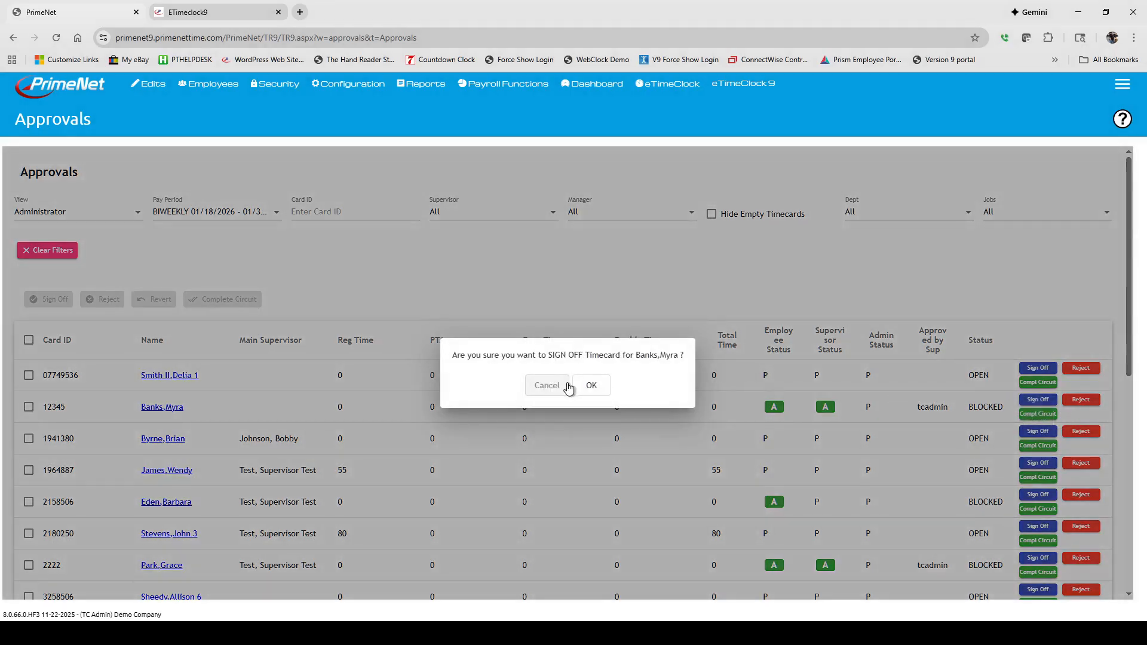
left_click(590, 387)
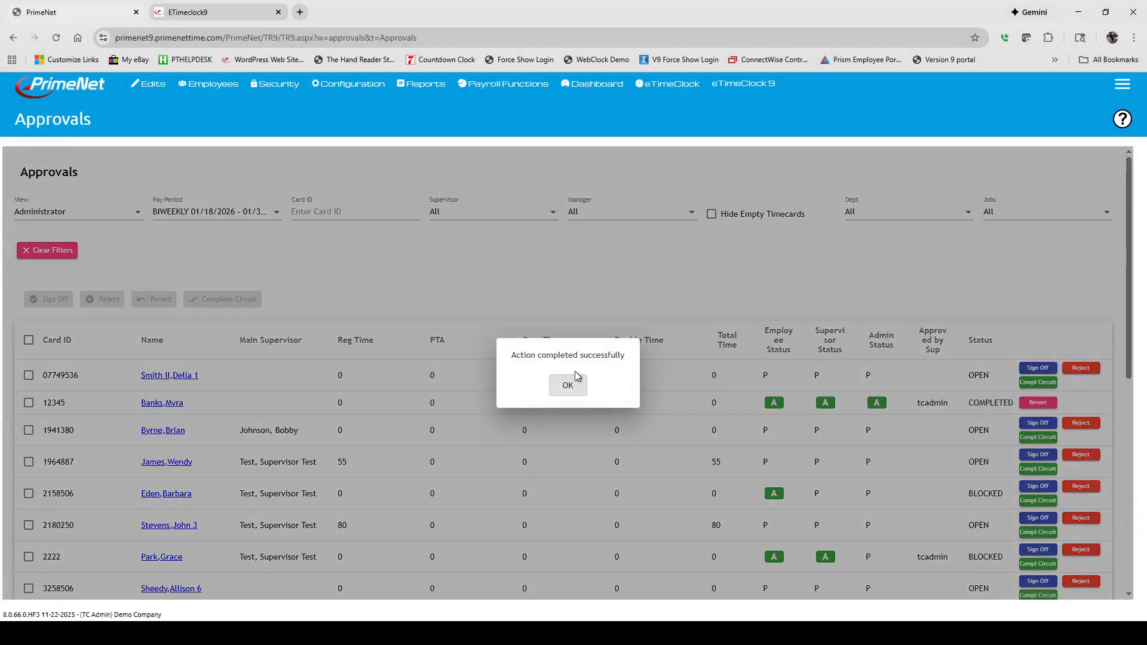
left_click(567, 387)
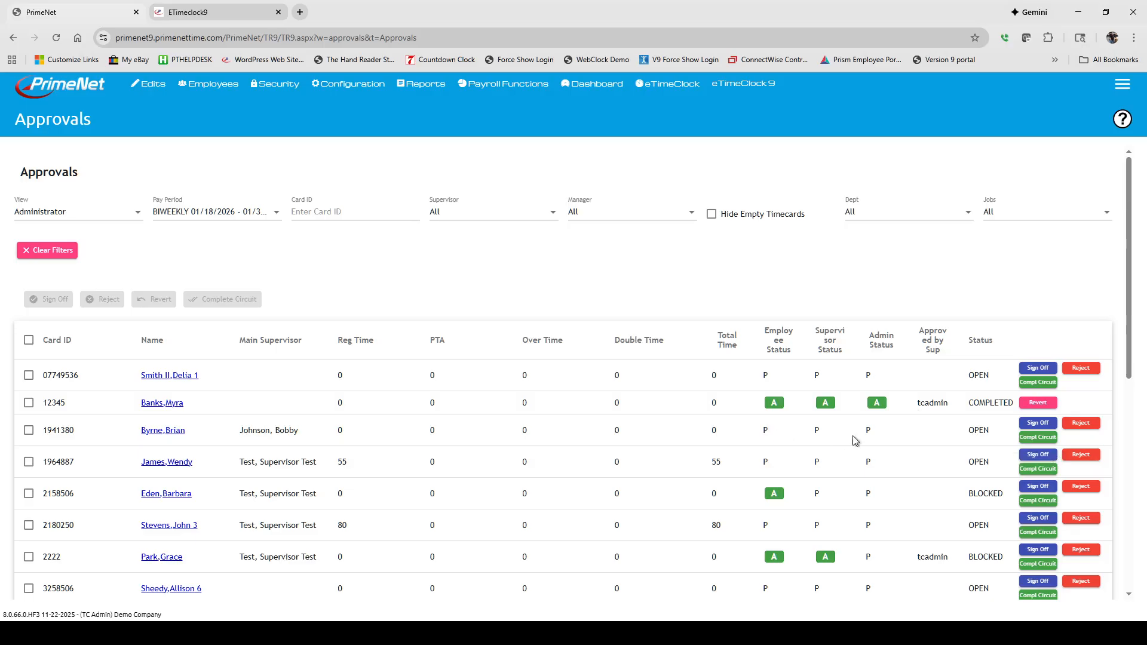
Step: Complete the circuit for the third timecard in the list
left_click(1037, 437)
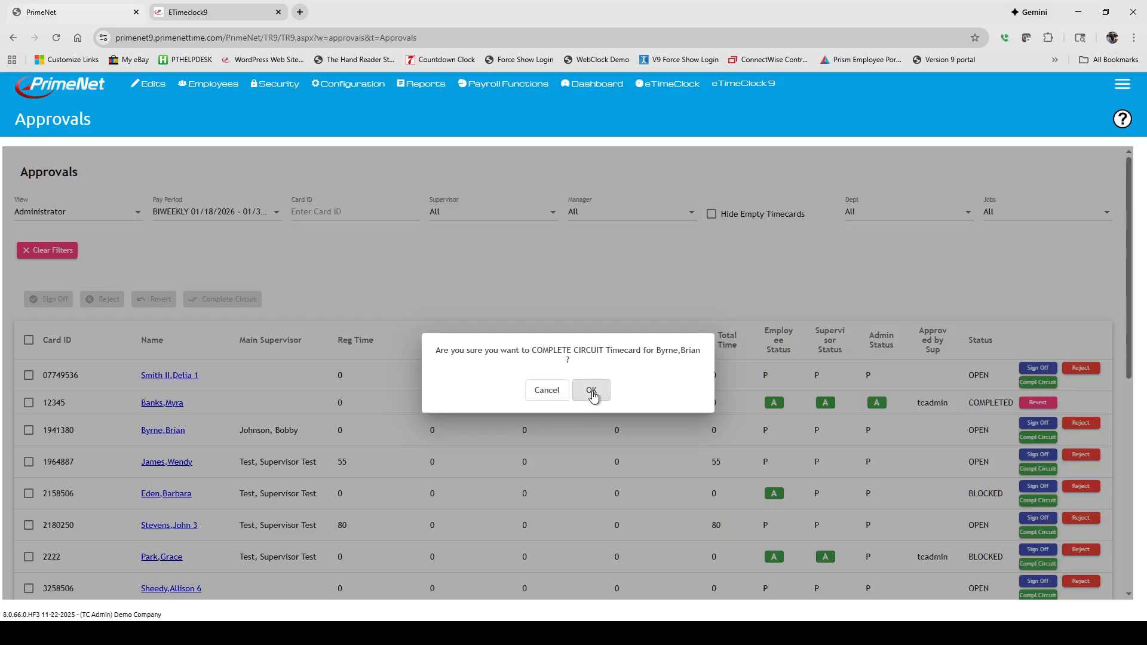
left_click(592, 395)
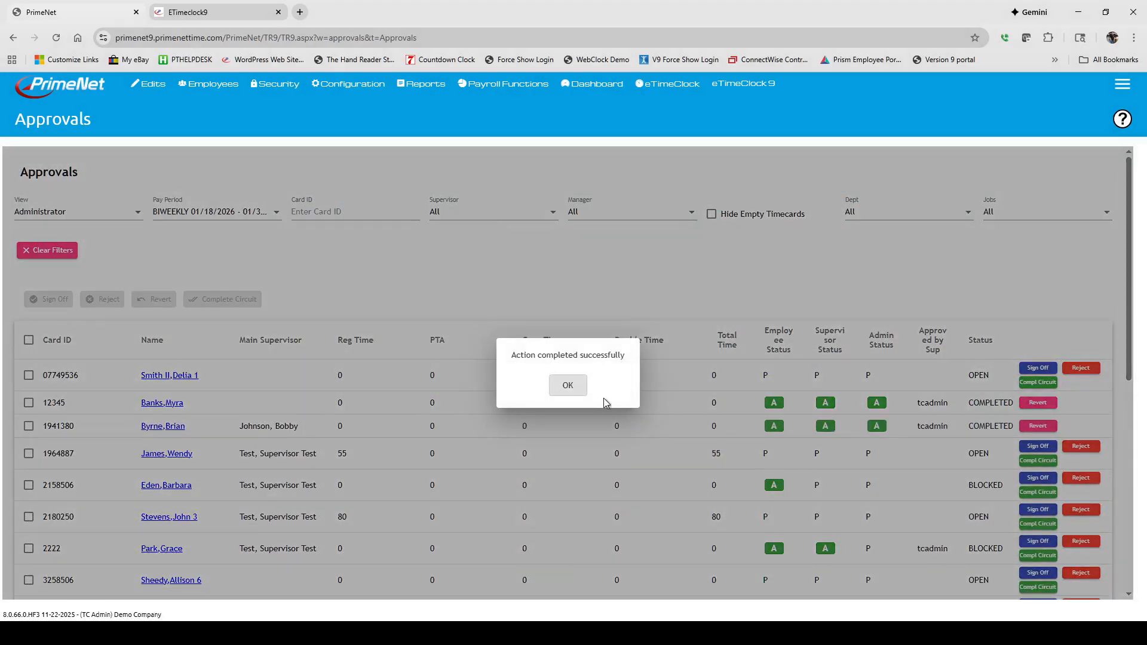
left_click(566, 384)
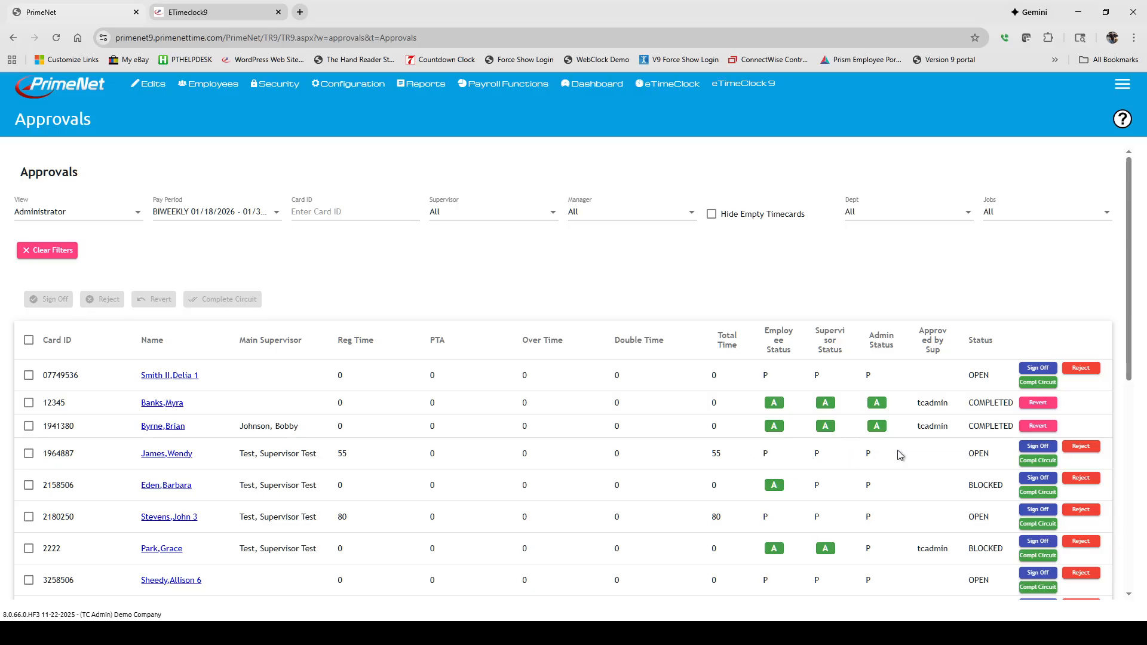
Step: Sign off the fourth timecard in the list, the one with 55 regular hours
left_click(1040, 450)
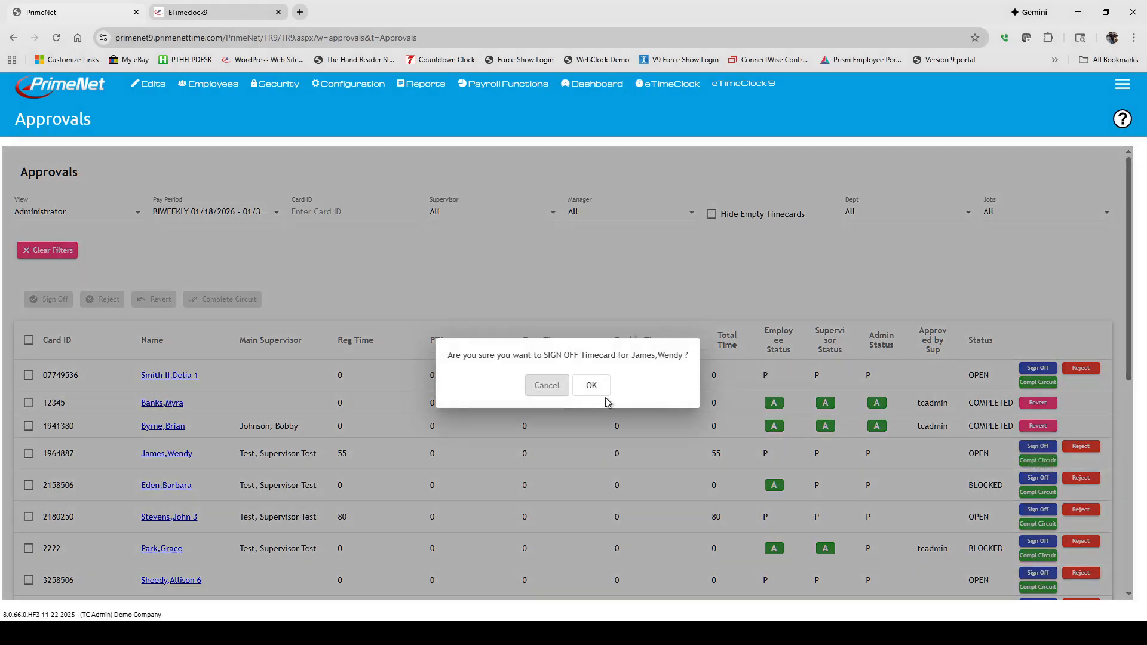
left_click(589, 386)
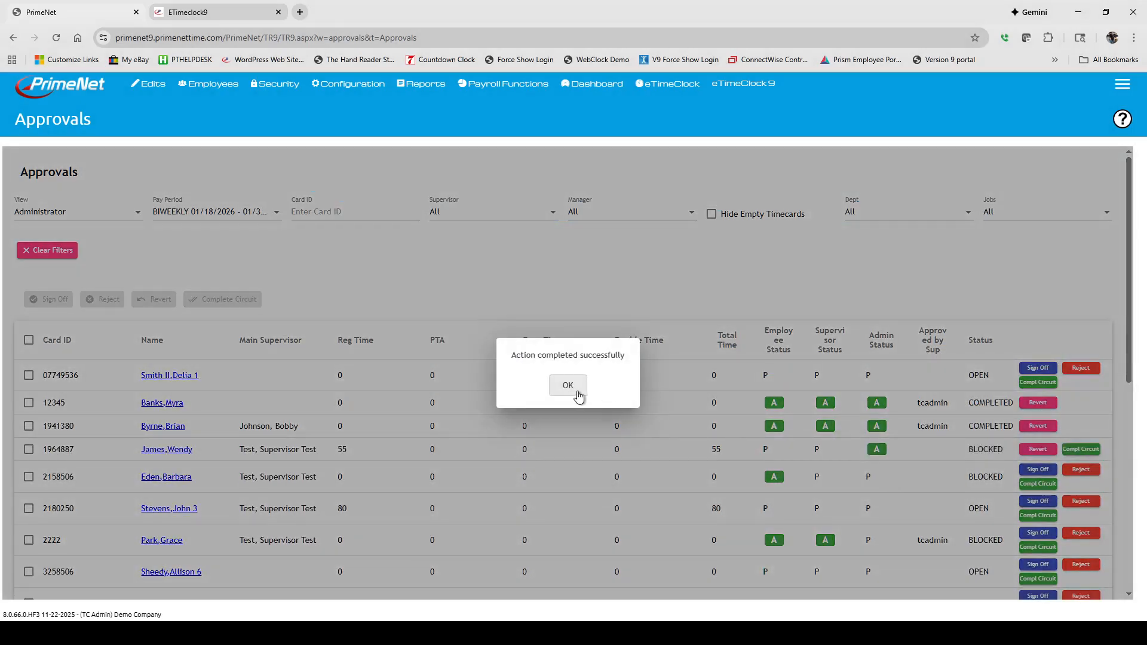
left_click(570, 387)
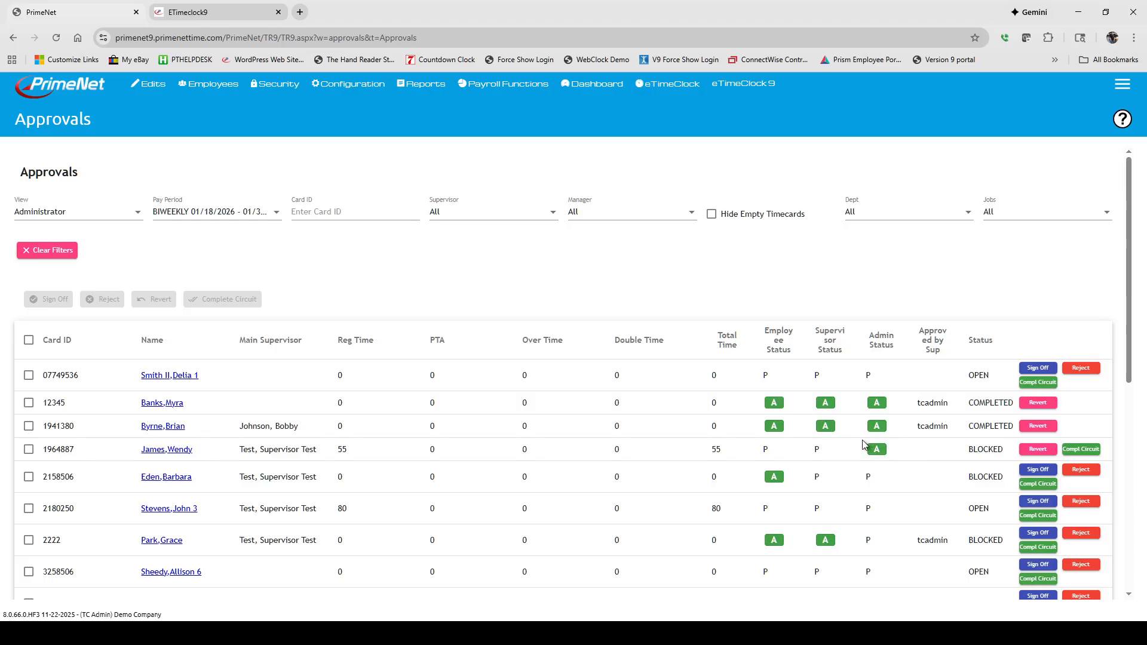
Step: Select all timecards in the current pay period
scroll(861, 439, "down", 5)
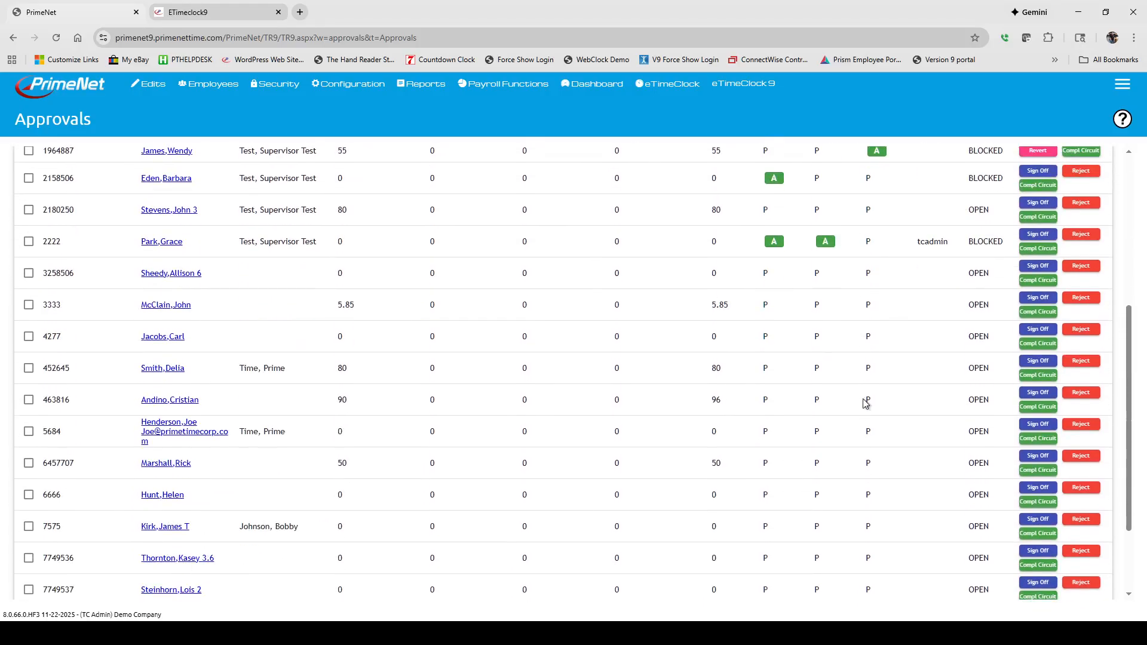
scroll(519, 413, "up", 5)
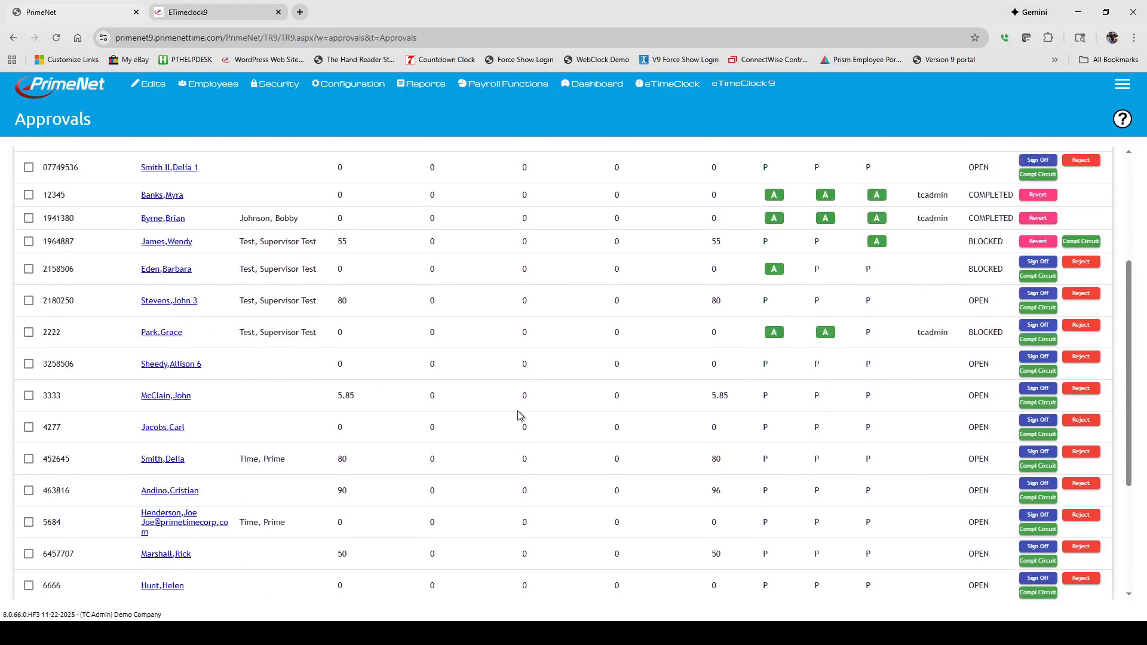
scroll(517, 410, "down", 7)
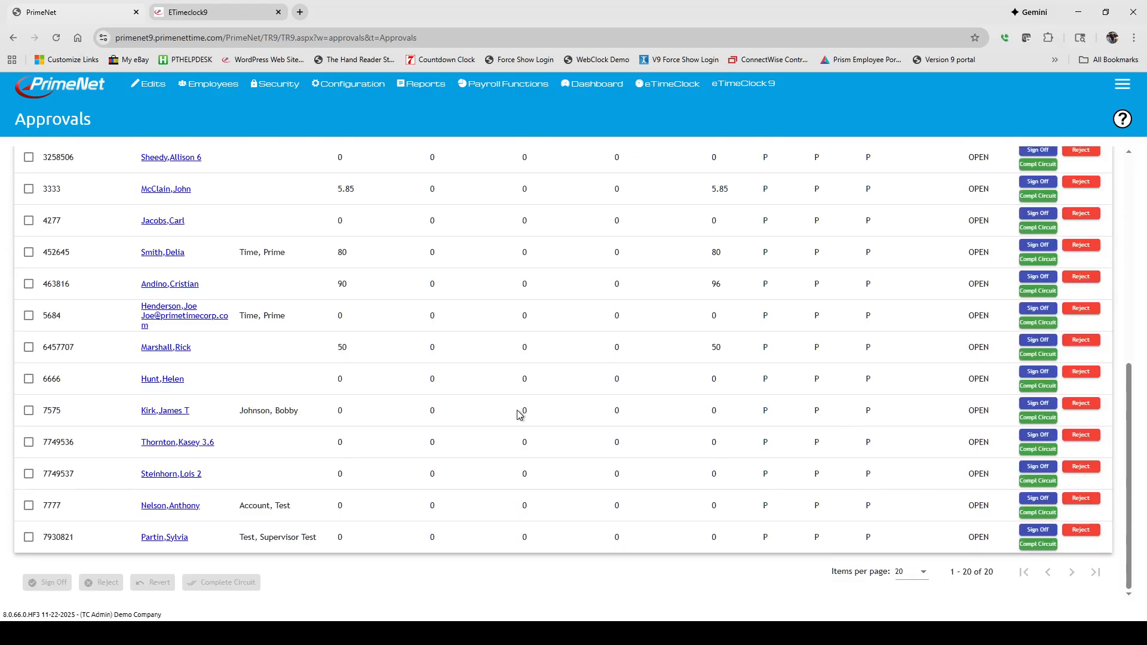
scroll(62, 498, "up", 7)
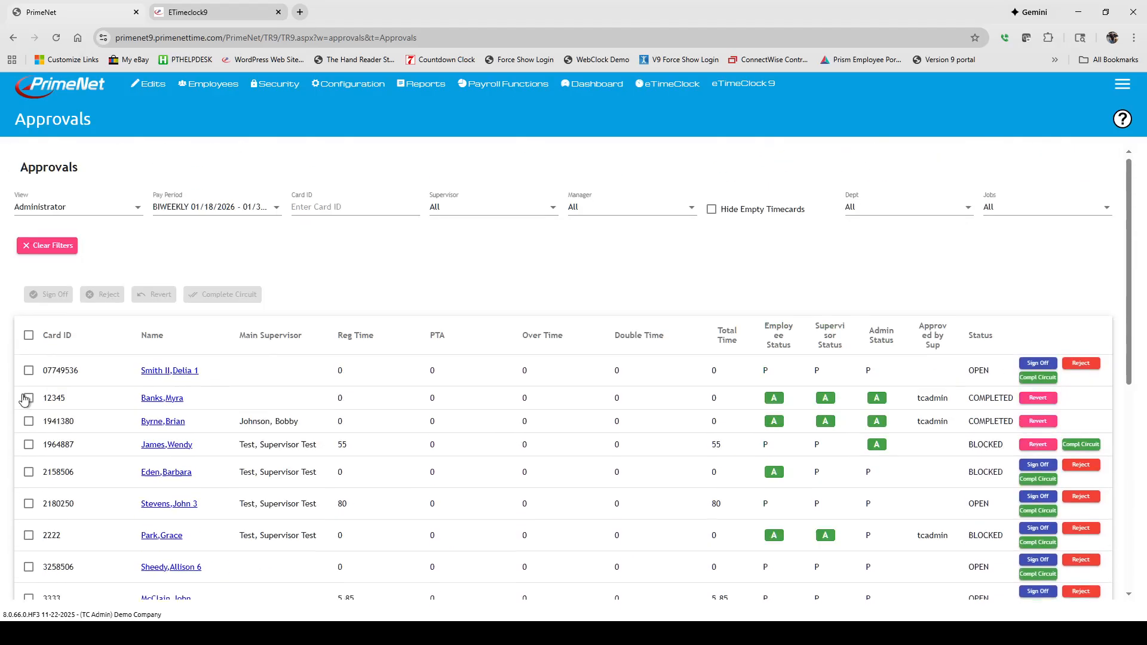
left_click(29, 341)
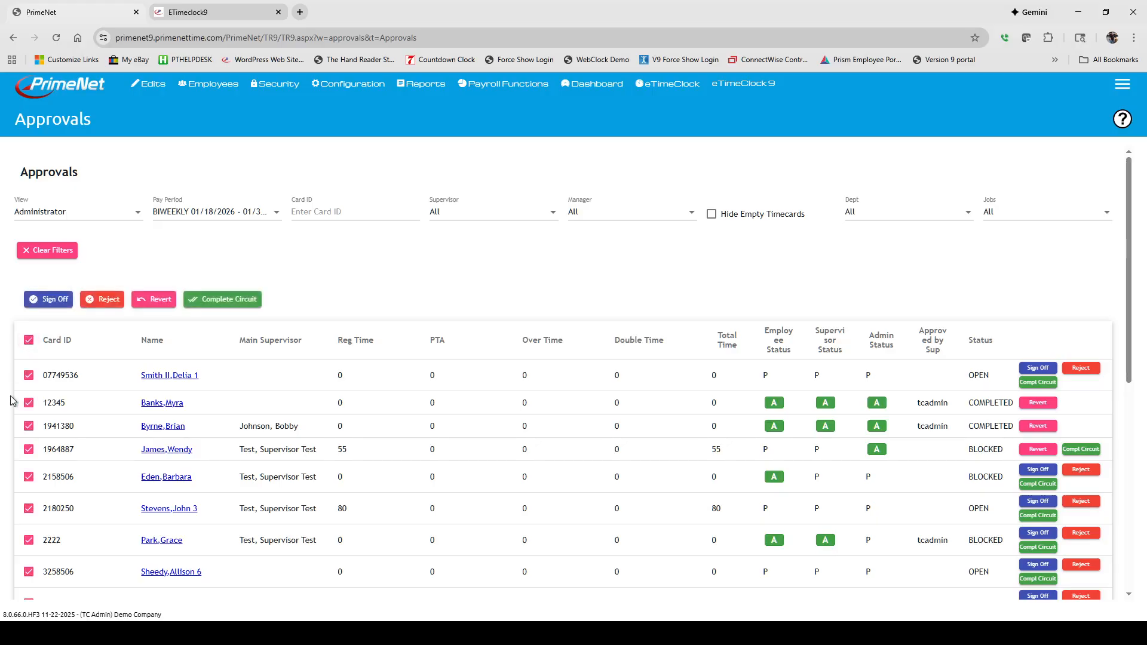
scroll(36, 525, "down", 7)
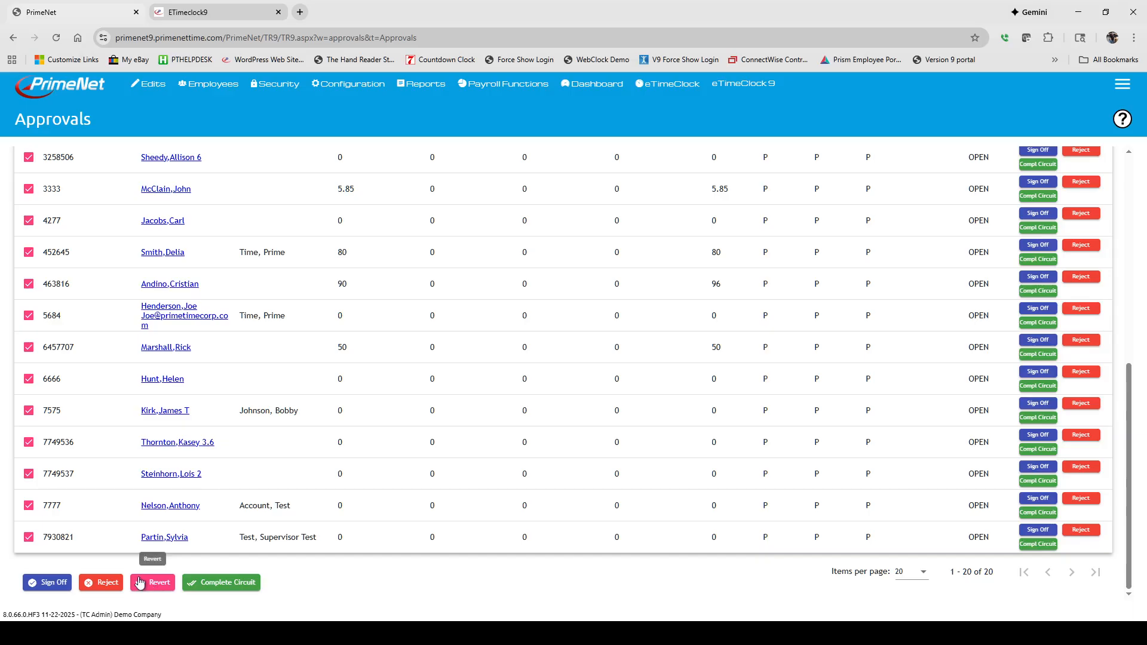
scroll(151, 504, "up", 7)
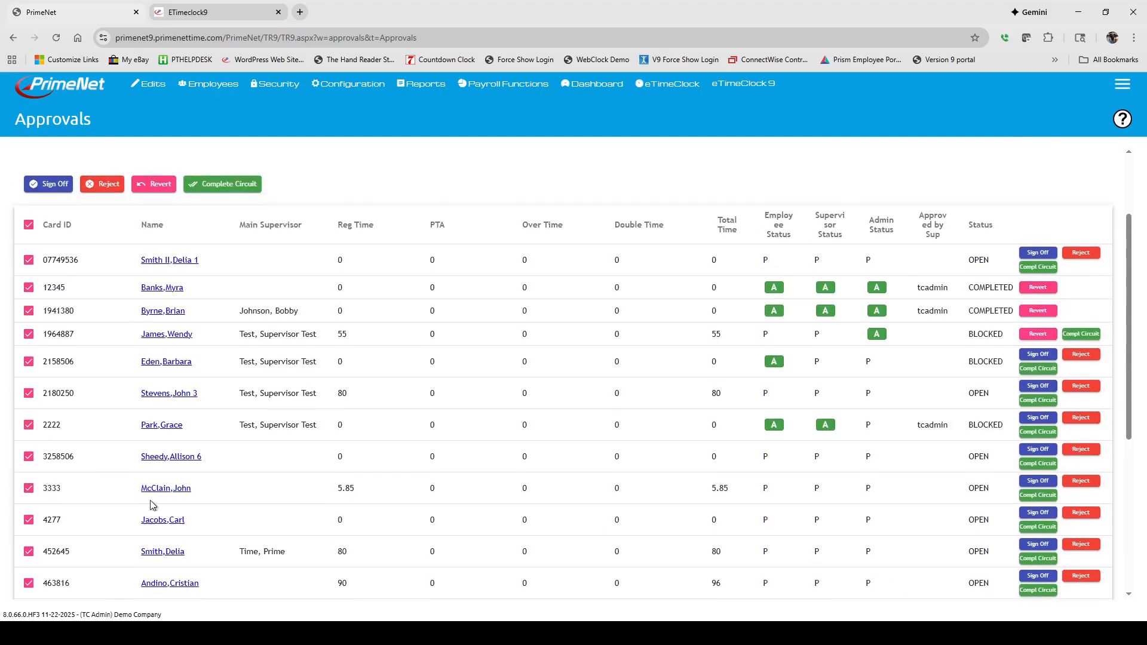
Step: Switch to the Semi Monthly 12/01/2025 - 12/14/2025 pay period and sign off all its timecards together
left_click(253, 213)
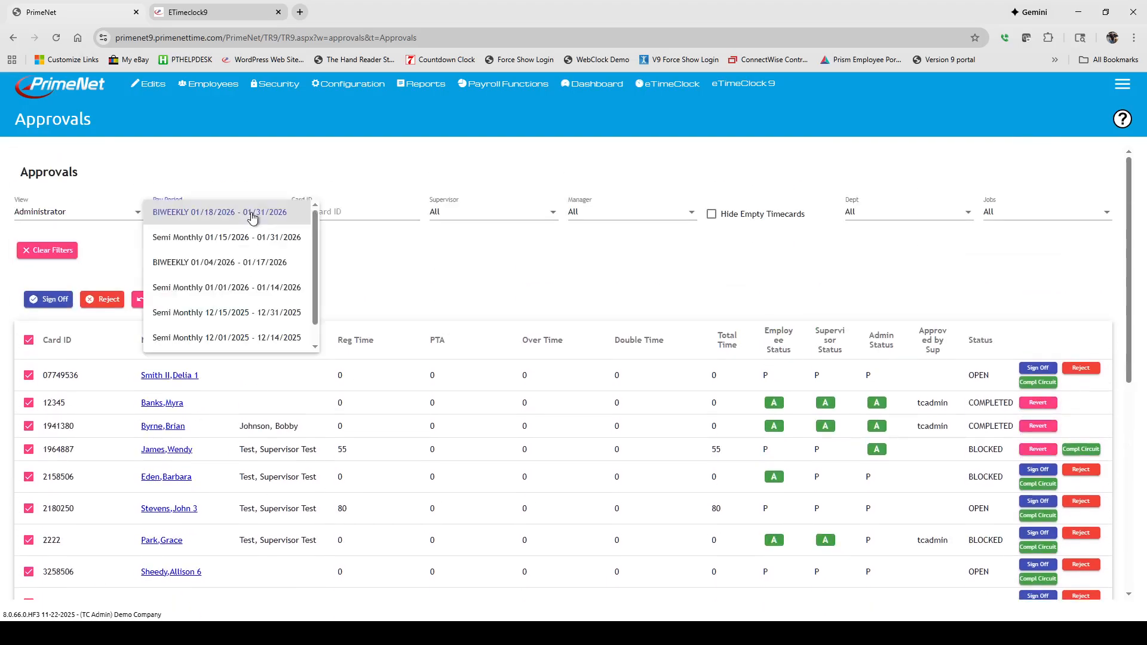
left_click(234, 341)
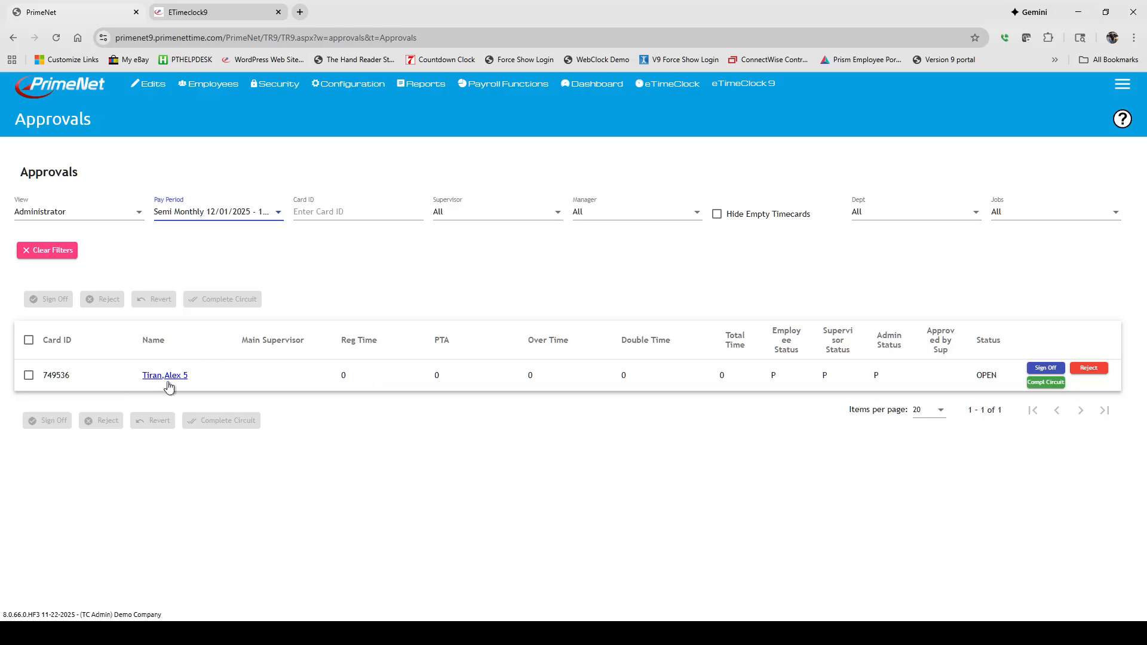
left_click(28, 339)
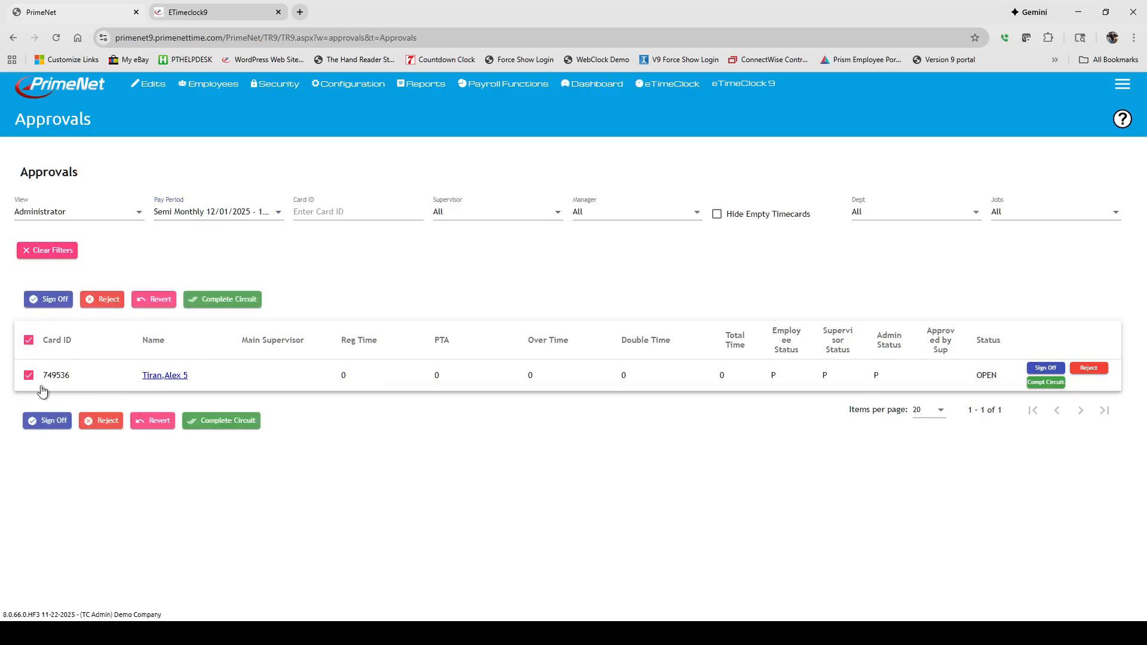
left_click(47, 420)
left_click(590, 391)
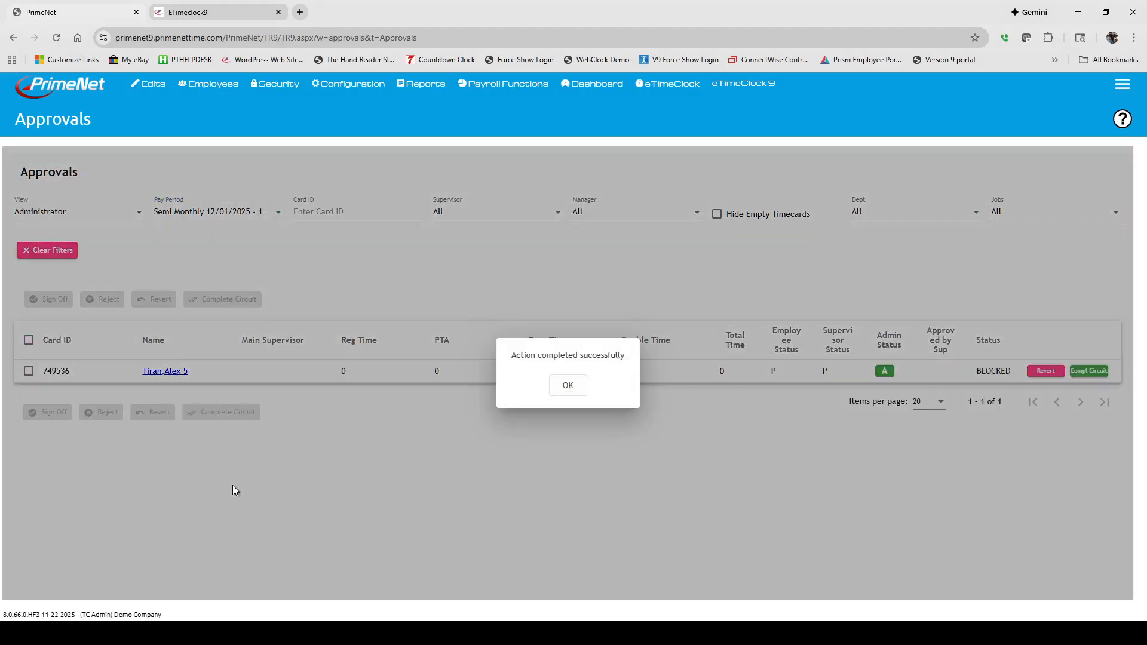
left_click(578, 388)
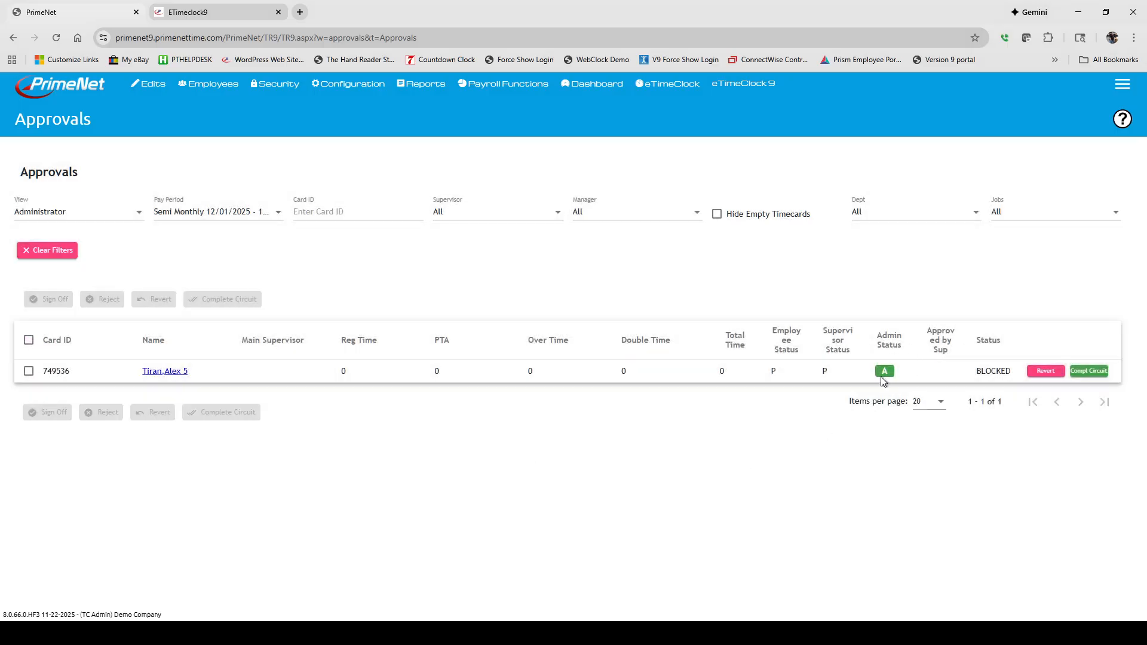
Step: Switch the pay period back to BIWEEKLY 01/18/2026 - 01/31/2026
left_click(193, 216)
left_click_drag(316, 276, 317, 236)
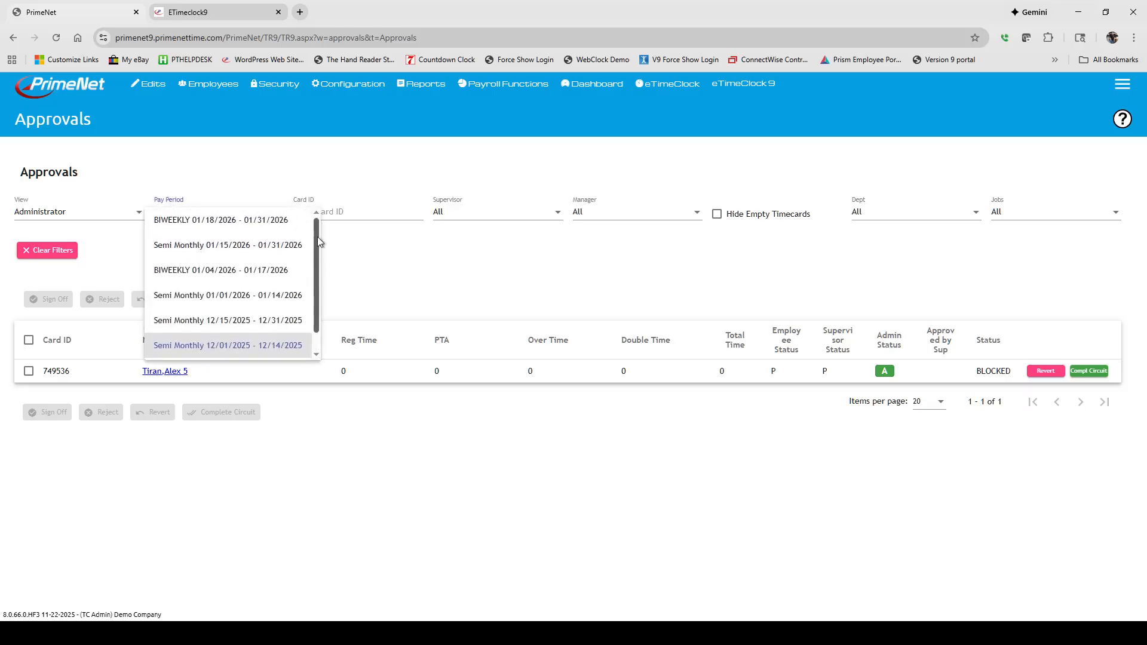
left_click(265, 218)
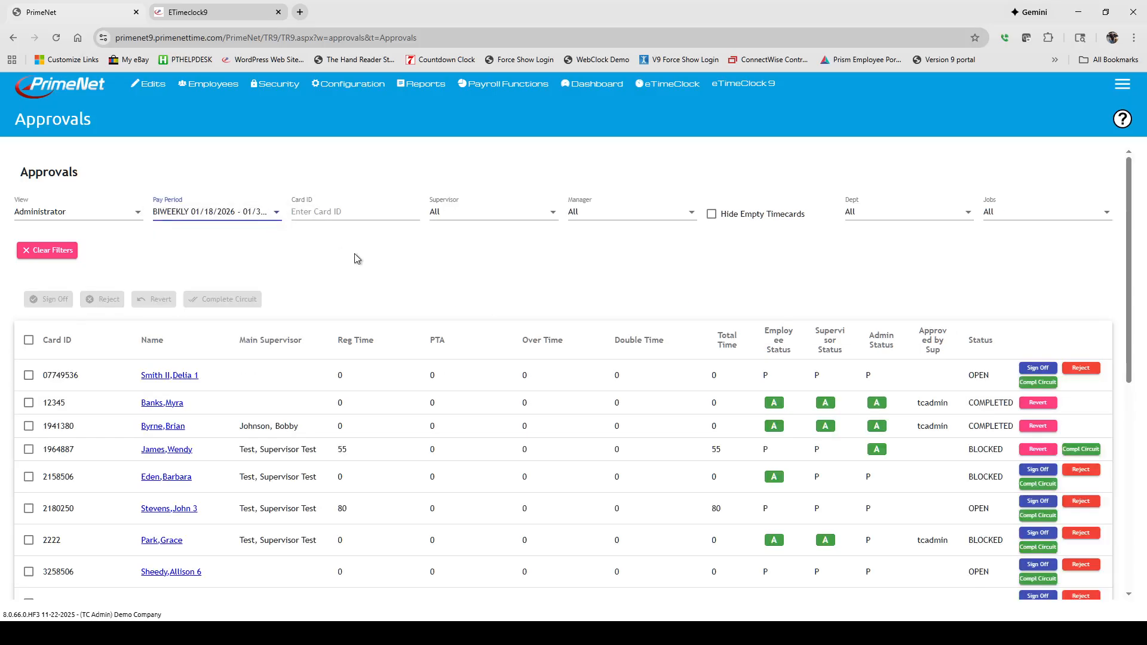
Step: Sort the timecards by employee status and review the sorted list
left_click(780, 341)
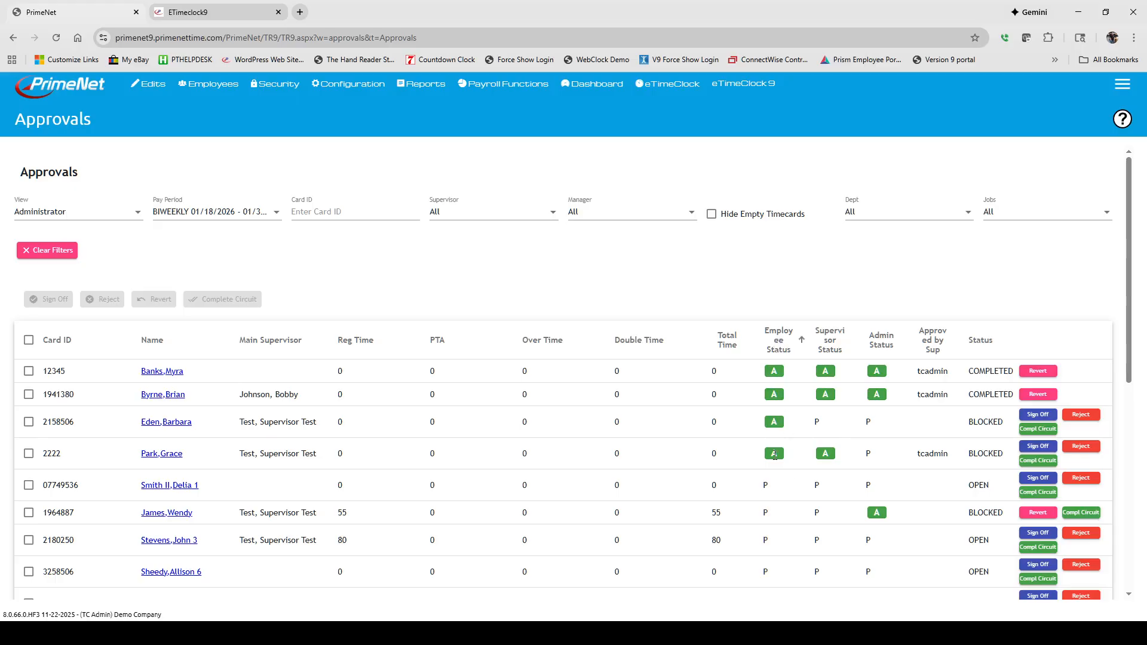
scroll(775, 457, "down", 7)
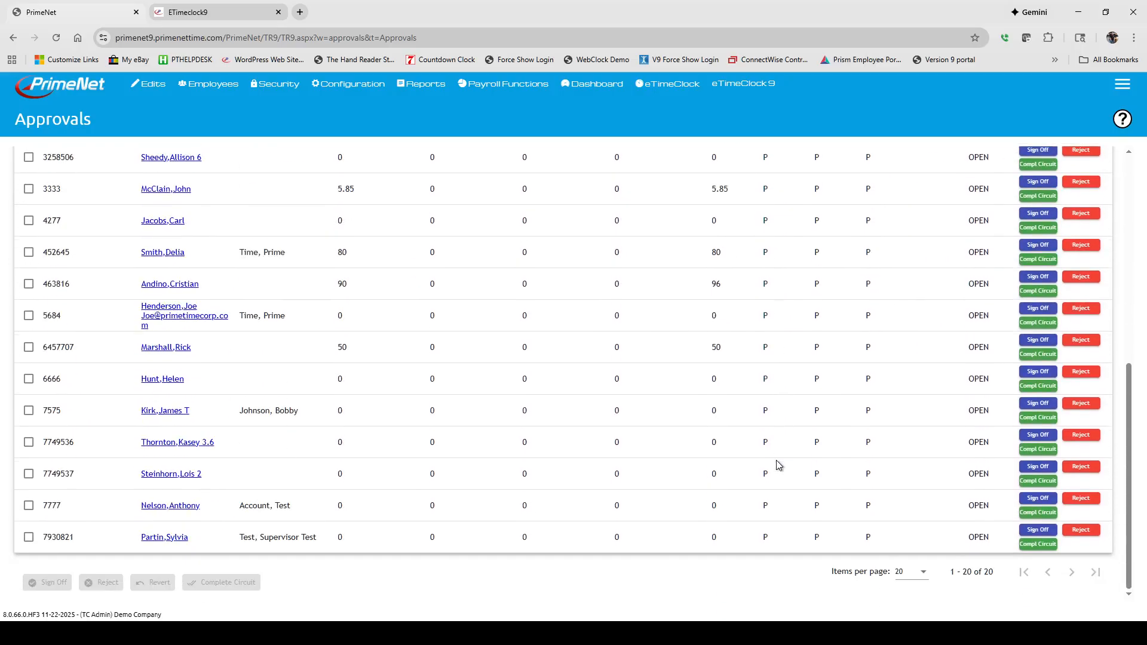
scroll(777, 467, "up", 8)
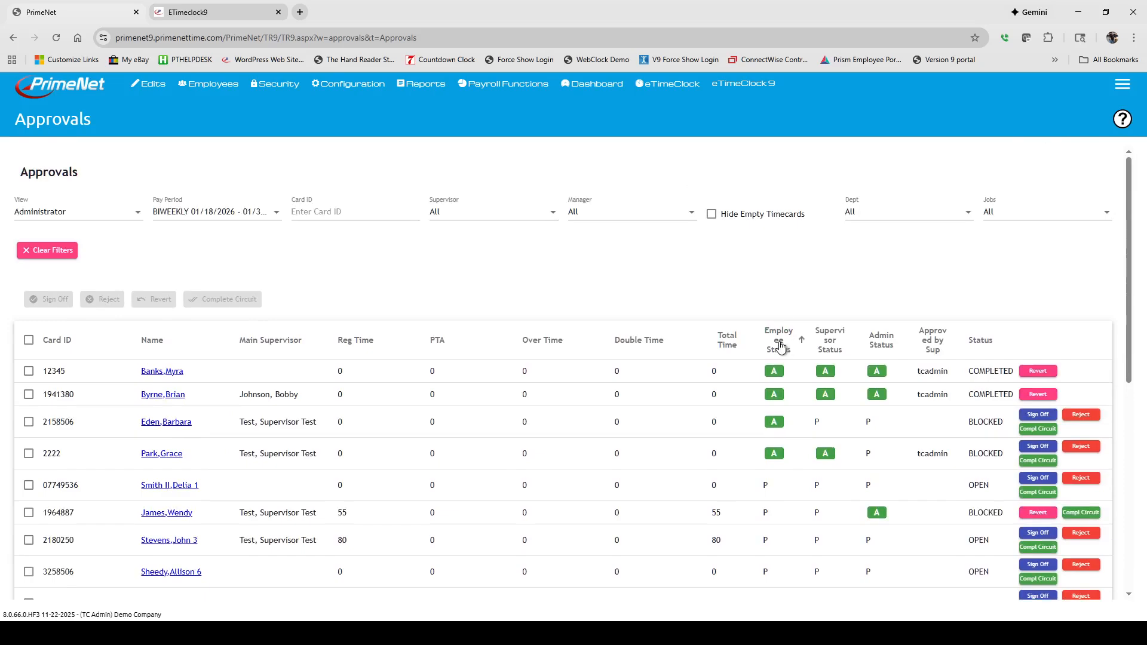
Step: Sort the timecards by regular time, first ascending then descending, and by PTA
left_click(361, 347)
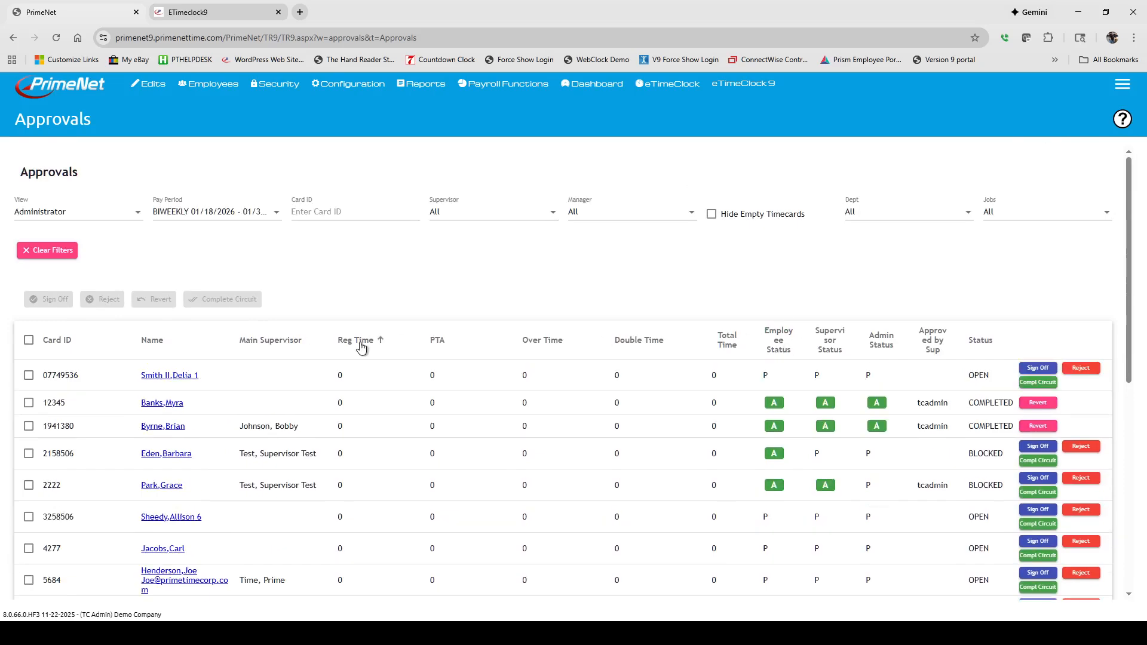
left_click(359, 341)
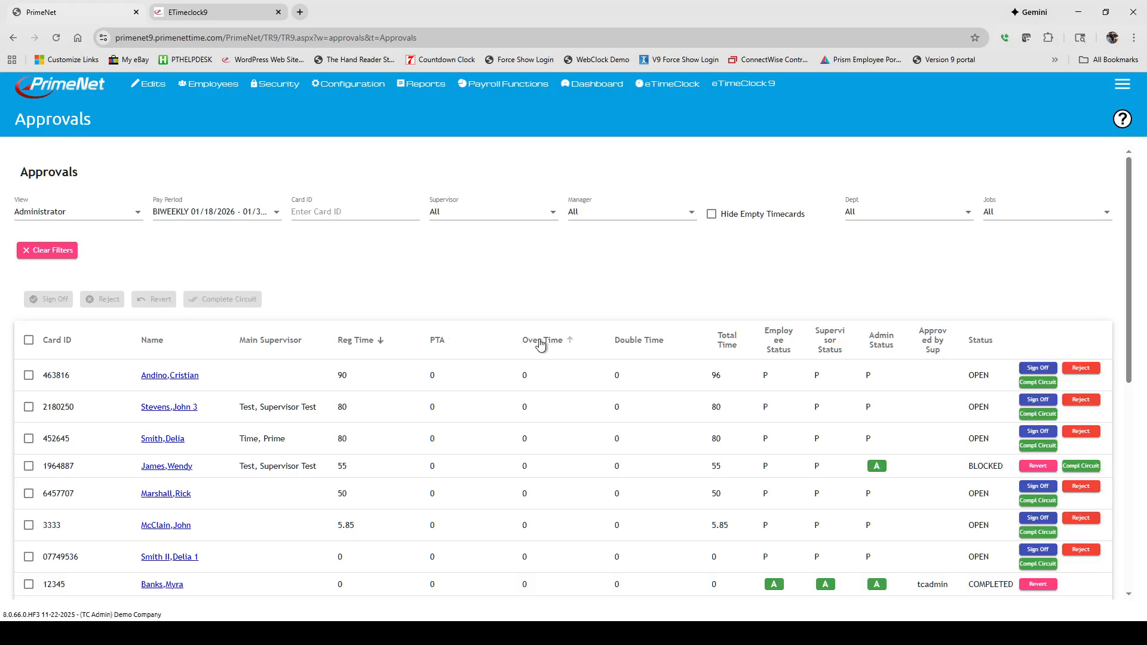
left_click(437, 341)
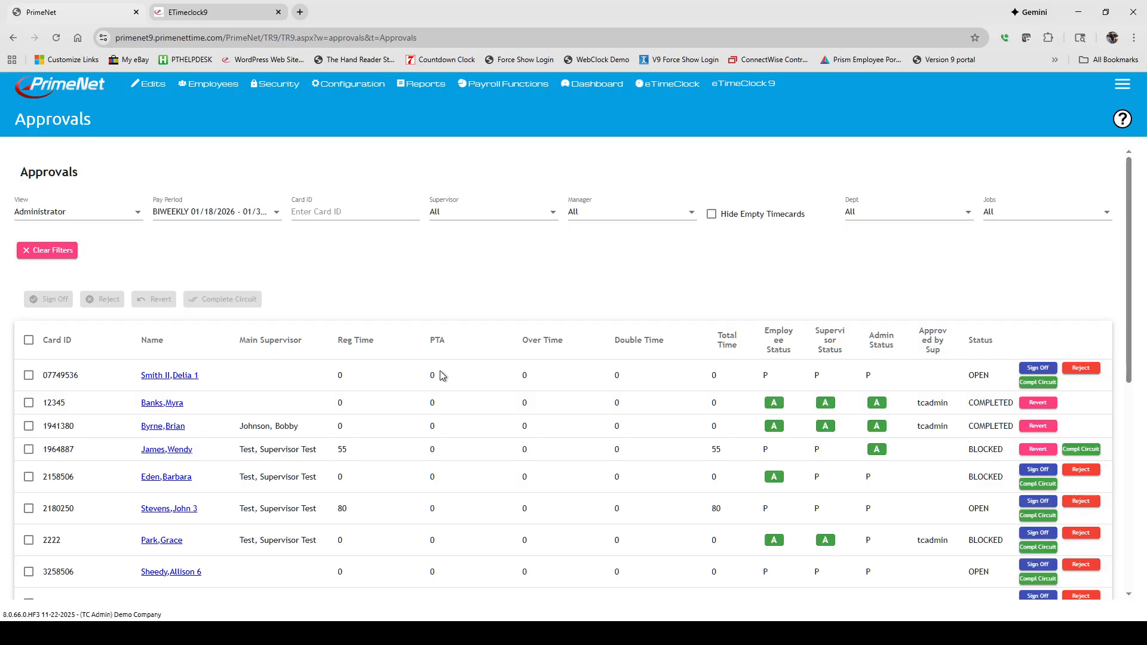
left_click(438, 344)
Step: Sort the timecards by double time and then by total time in descending order
double_click(652, 340)
left_click(721, 341)
left_click(721, 341)
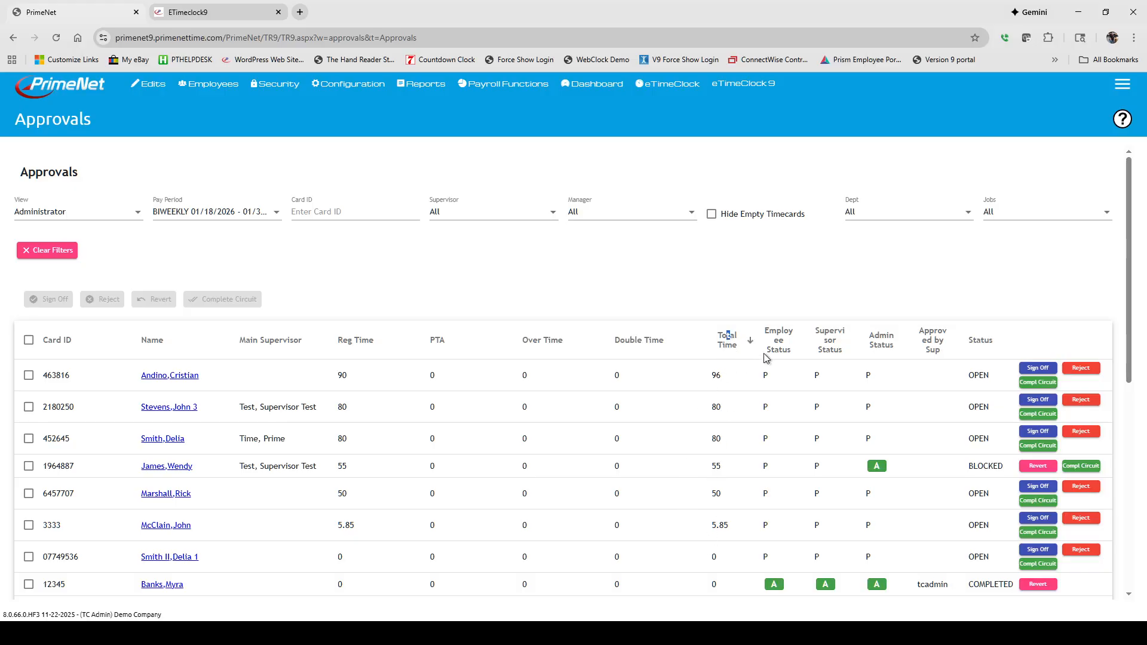
Step: Sort the timecards by approver, by card ID, and finally by name in ascending order
left_click(832, 347)
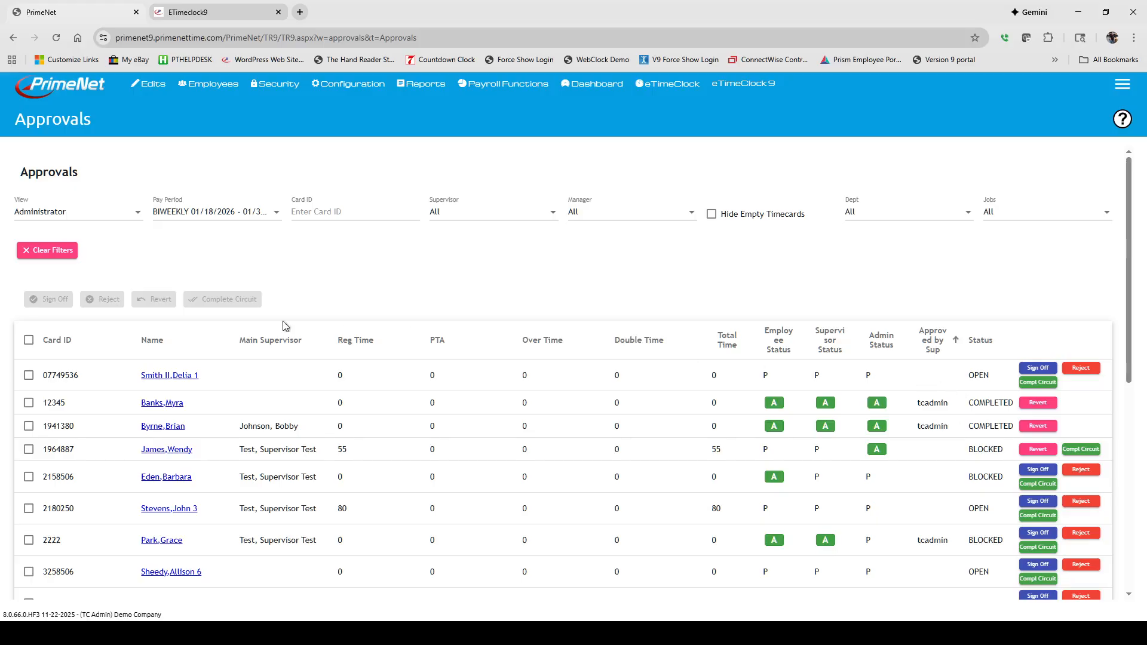
left_click(59, 342)
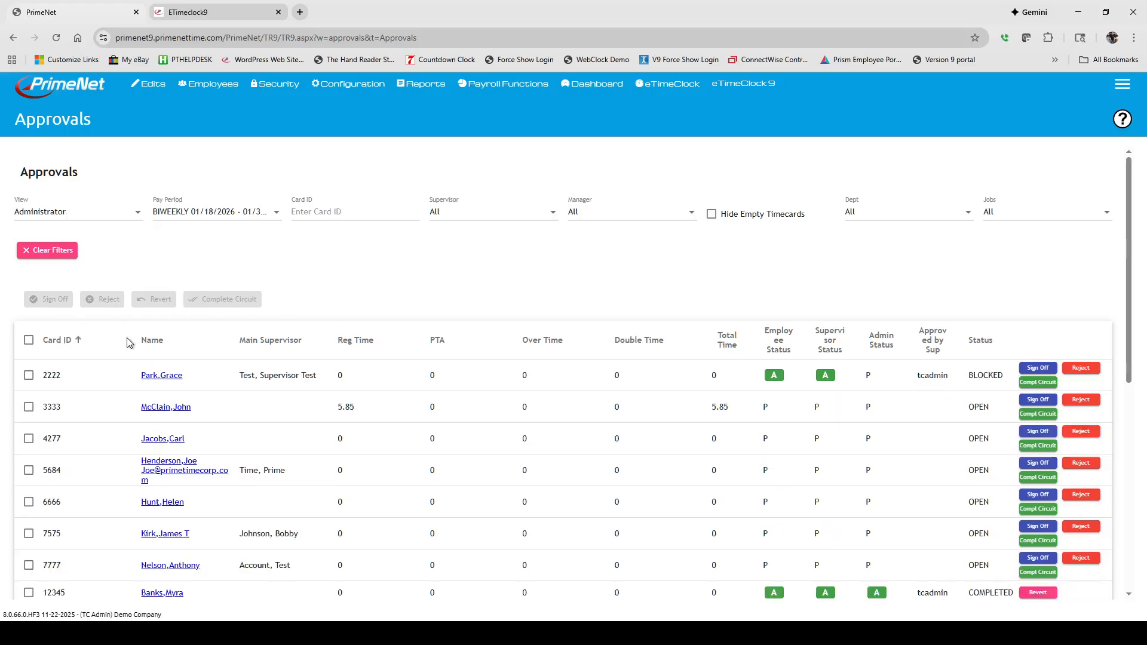
left_click(150, 341)
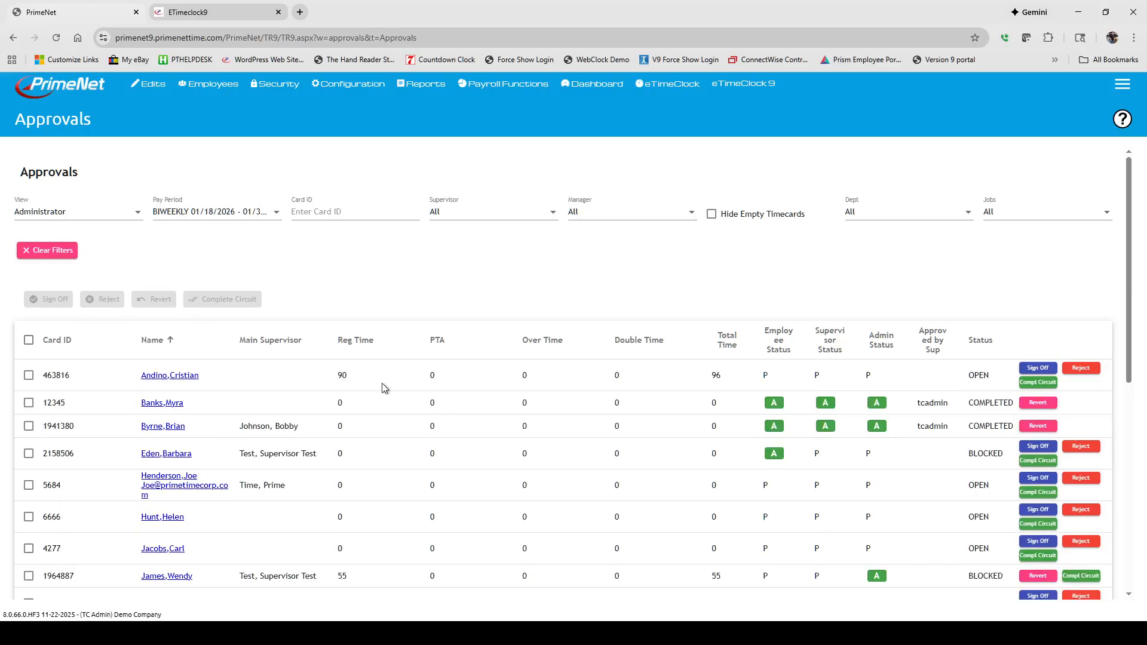
Step: Filter the timecards by a single supervisor, then set the supervisor filter back to All
left_click(459, 221)
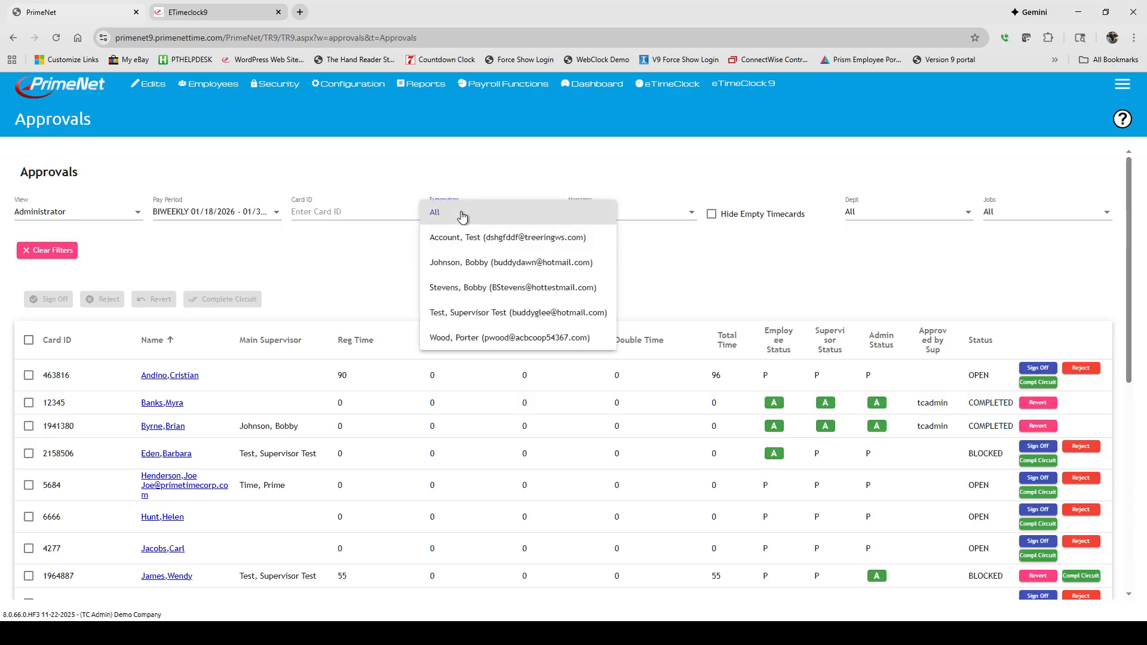
left_click(460, 285)
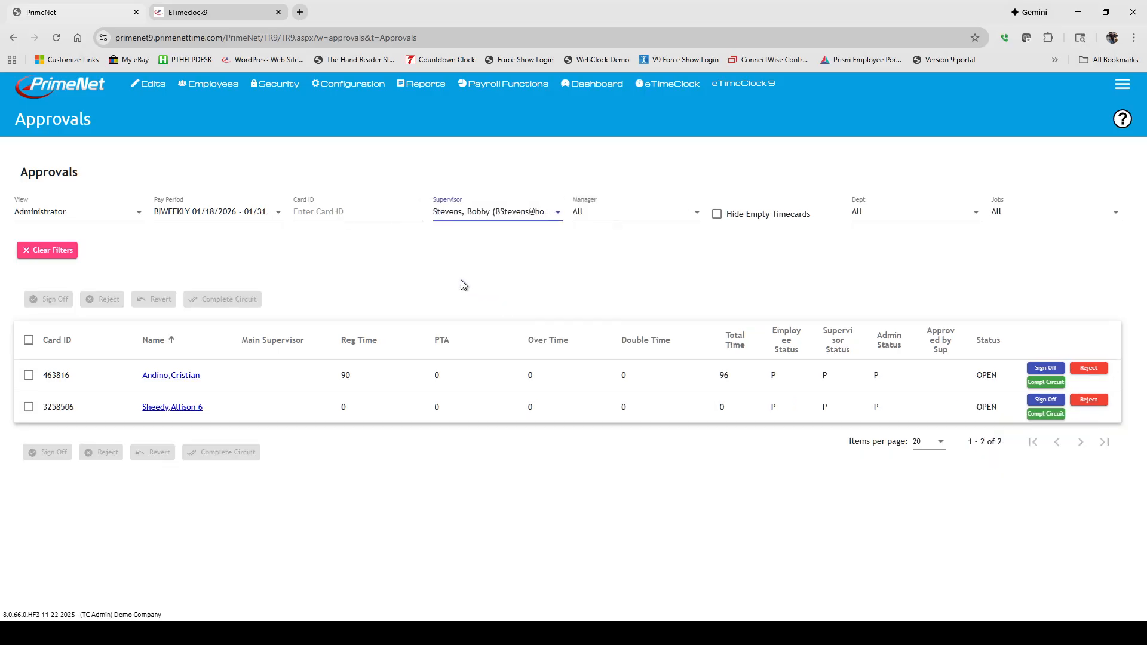
left_click(537, 213)
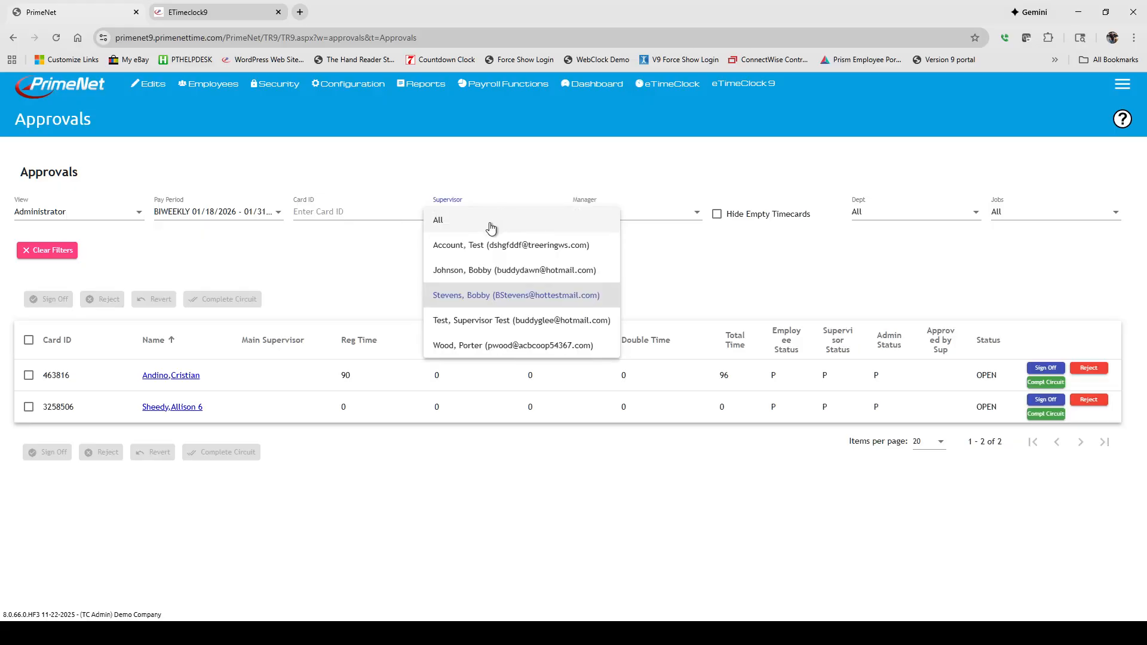
left_click(492, 225)
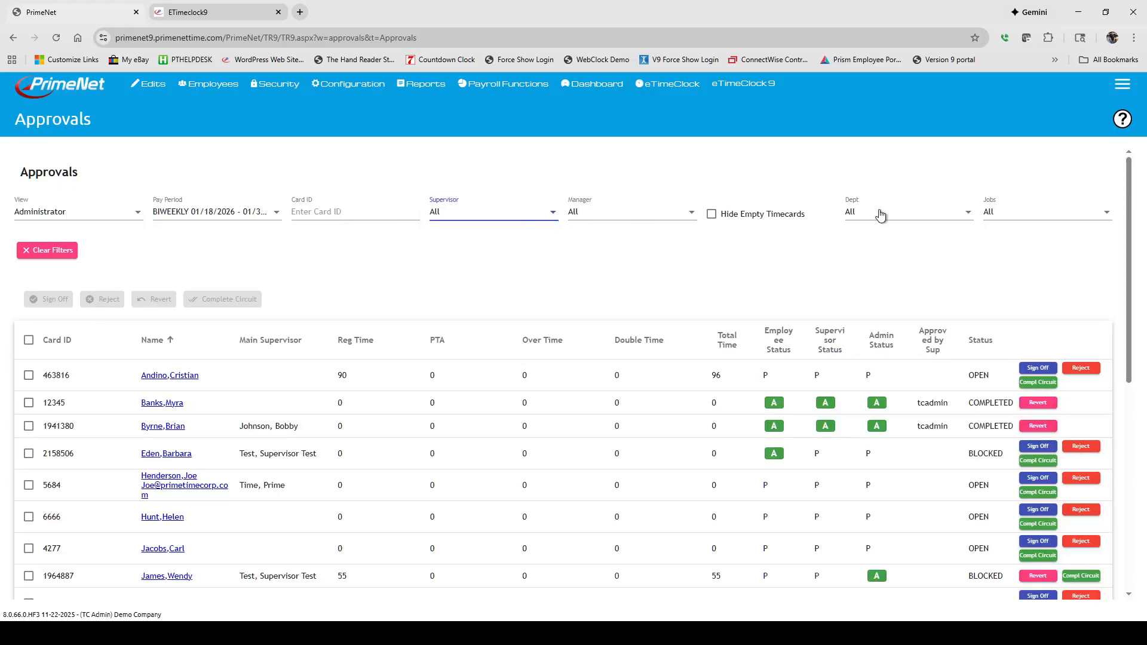
Step: Filter the timecards by department CUS1, then set the department filter back to All
left_click(878, 214)
left_click(859, 313)
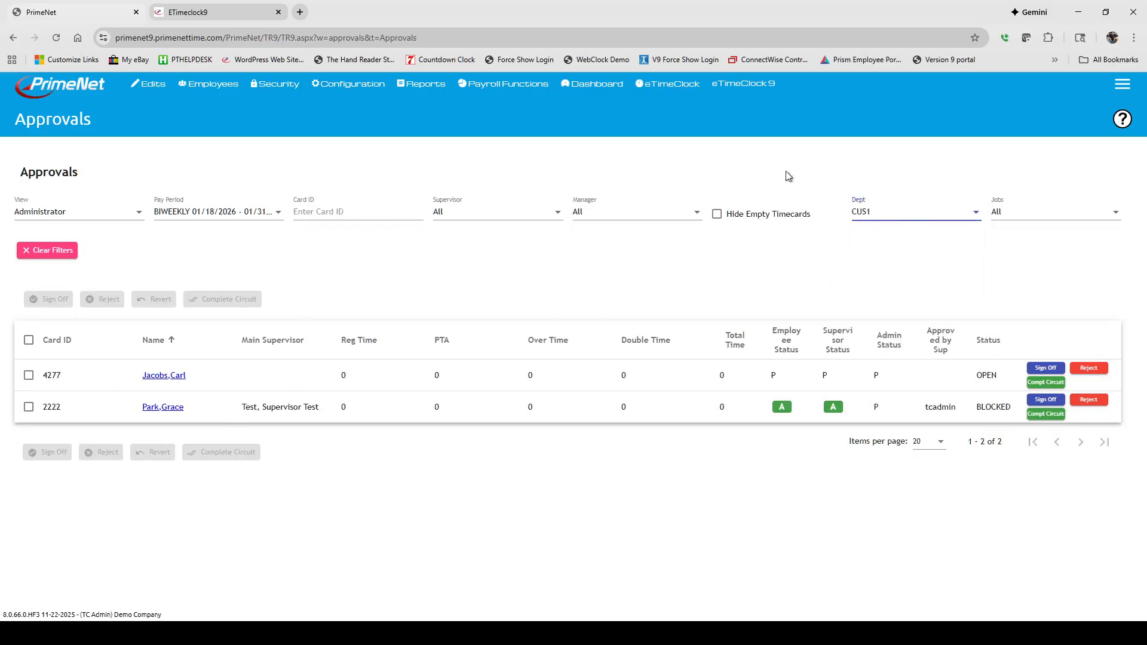
left_click(902, 214)
scroll(884, 173, "up", 2)
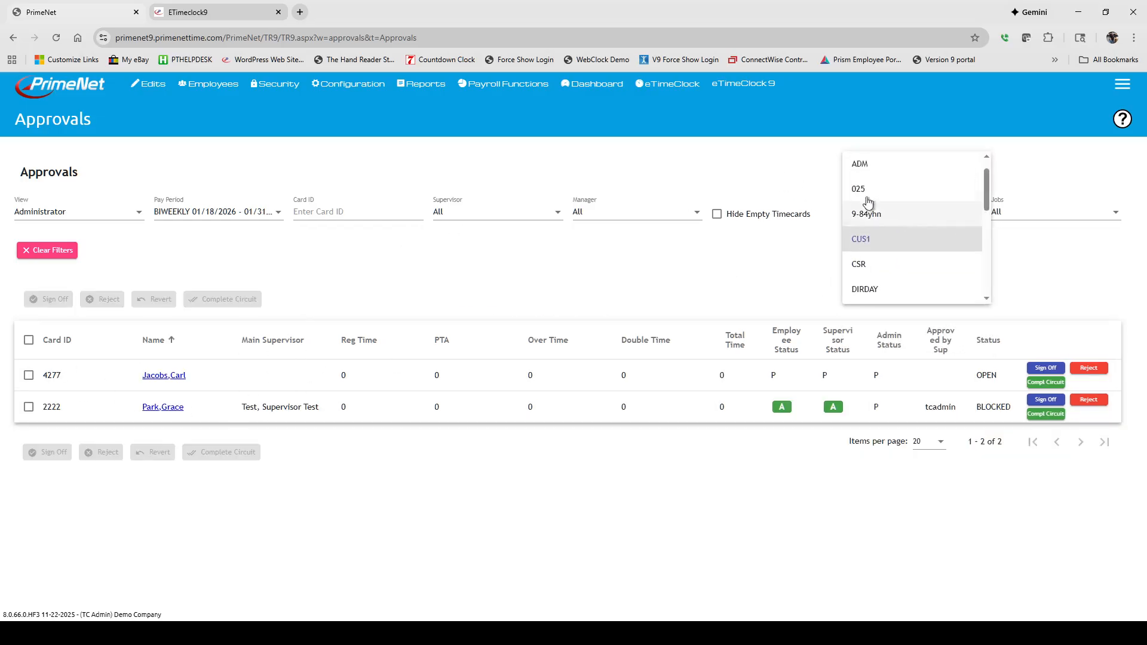
left_click(870, 162)
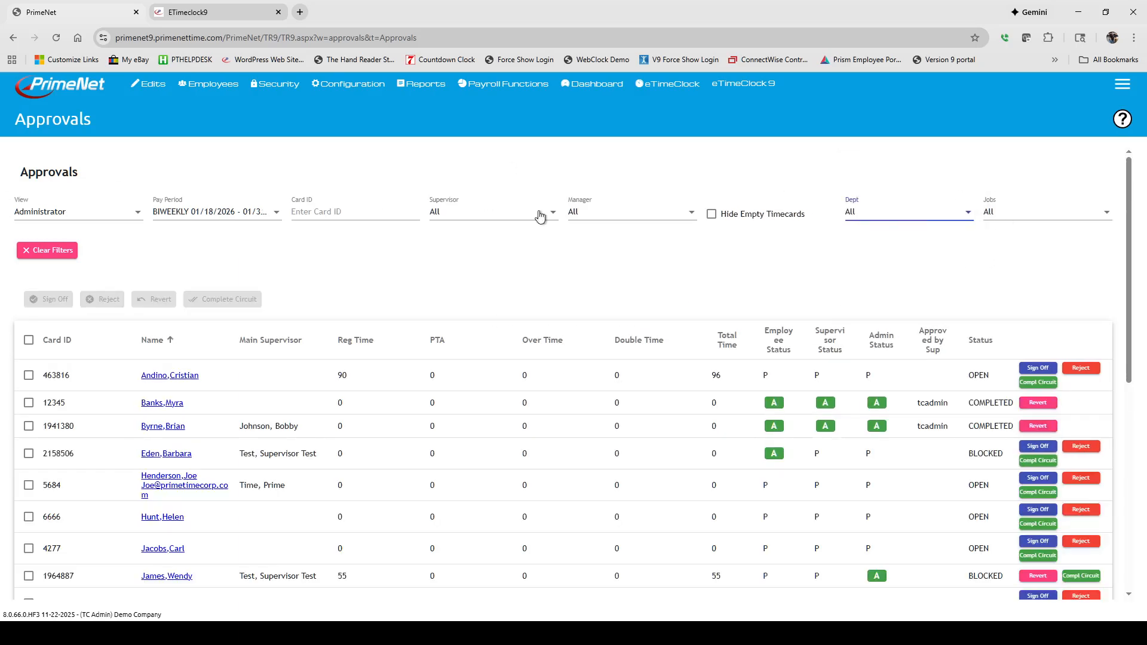